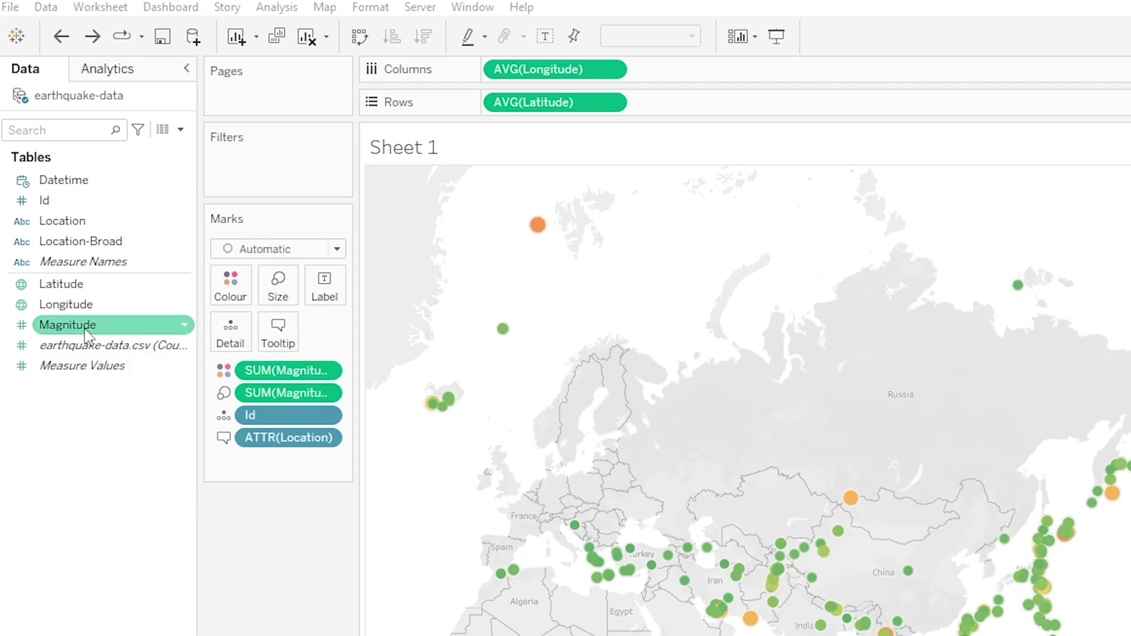
Step: Drag Magnitude onto the Filters shelf, keeping All values as the filter basis
drag(86, 331, 263, 172)
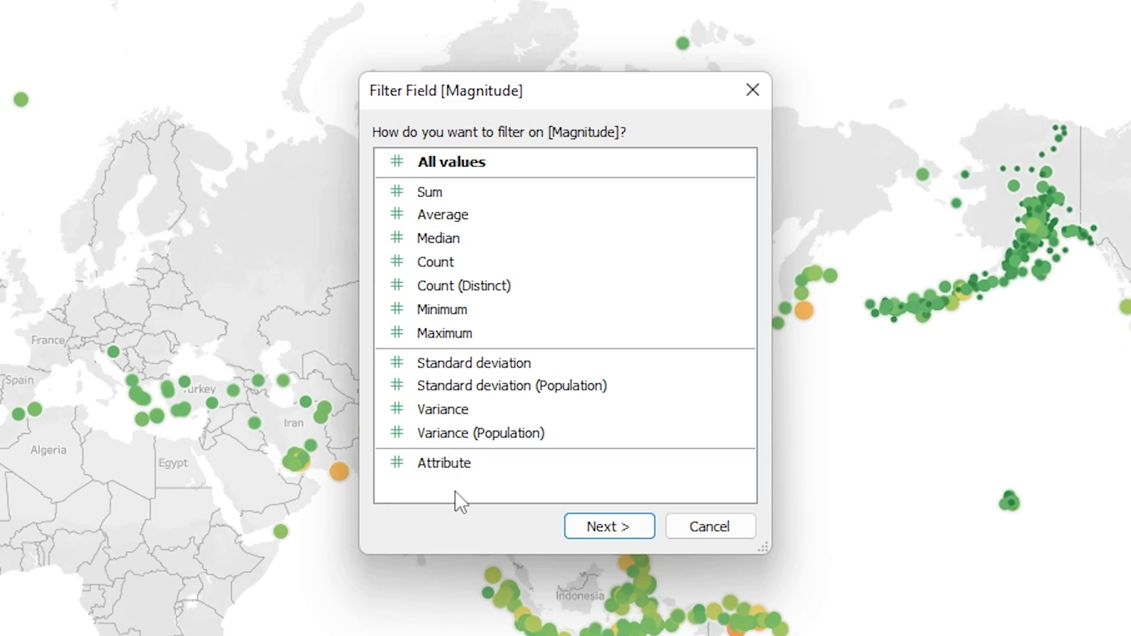
Step: Keep the Magnitude range of values at 5 to 129 and apply the filter
click(616, 532)
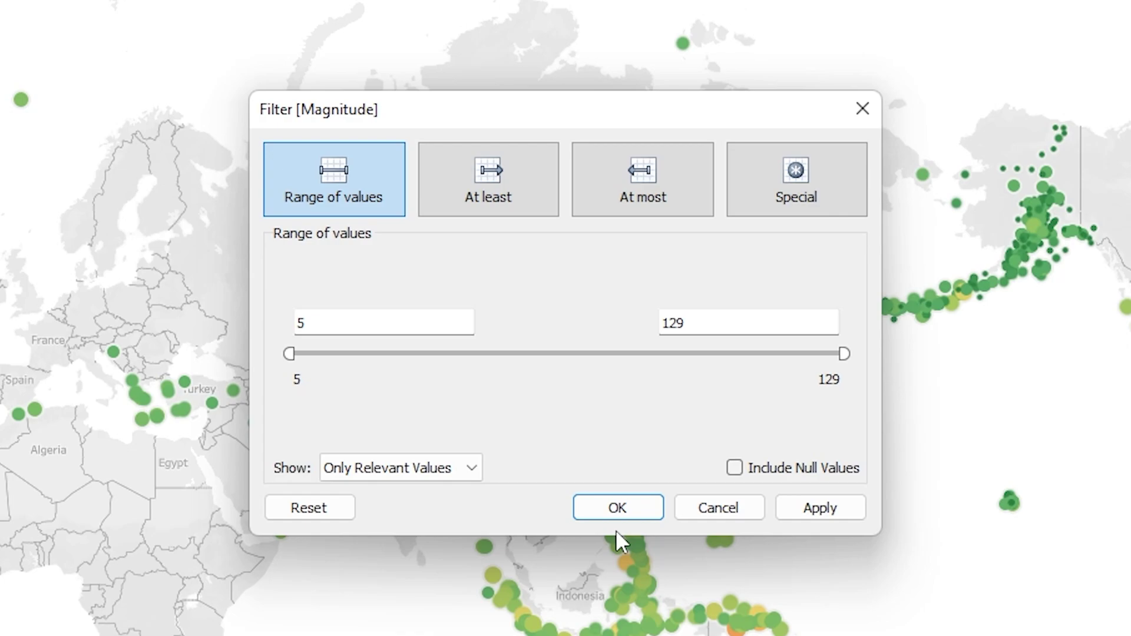
click(842, 514)
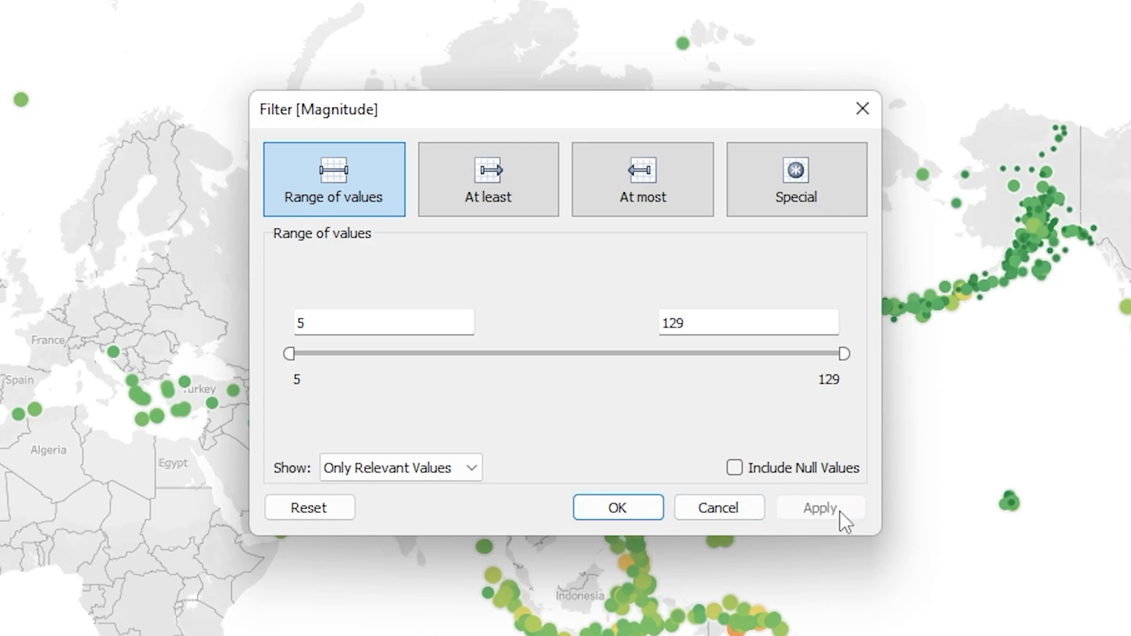
click(644, 511)
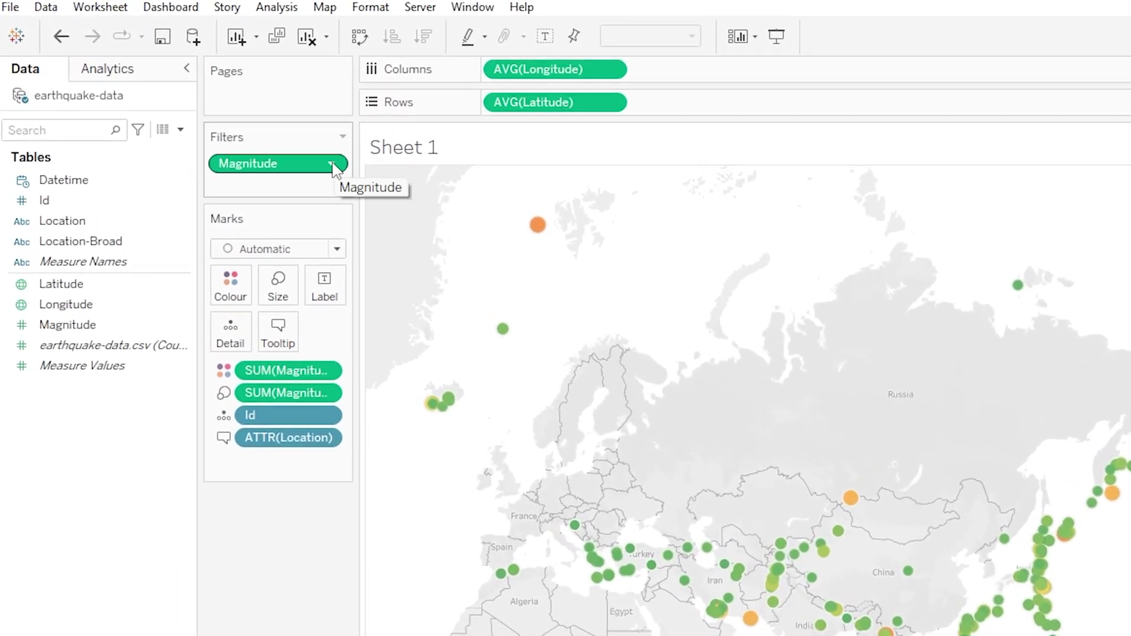
Step: Show the Magnitude slider beside the map and raise its minimum to 51
click(332, 166)
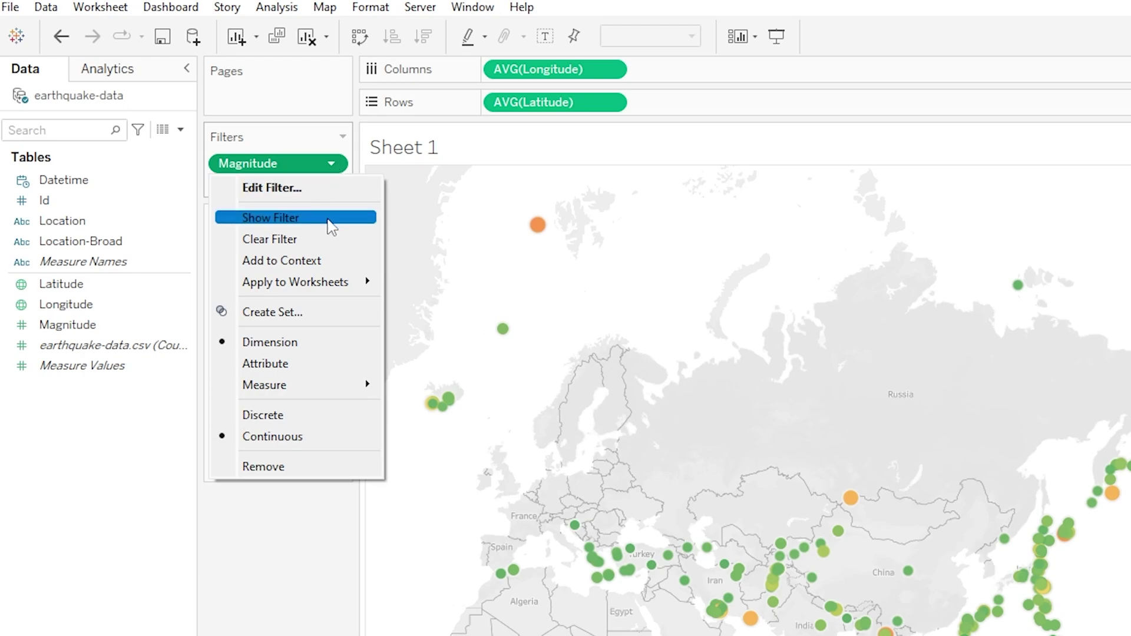
click(330, 226)
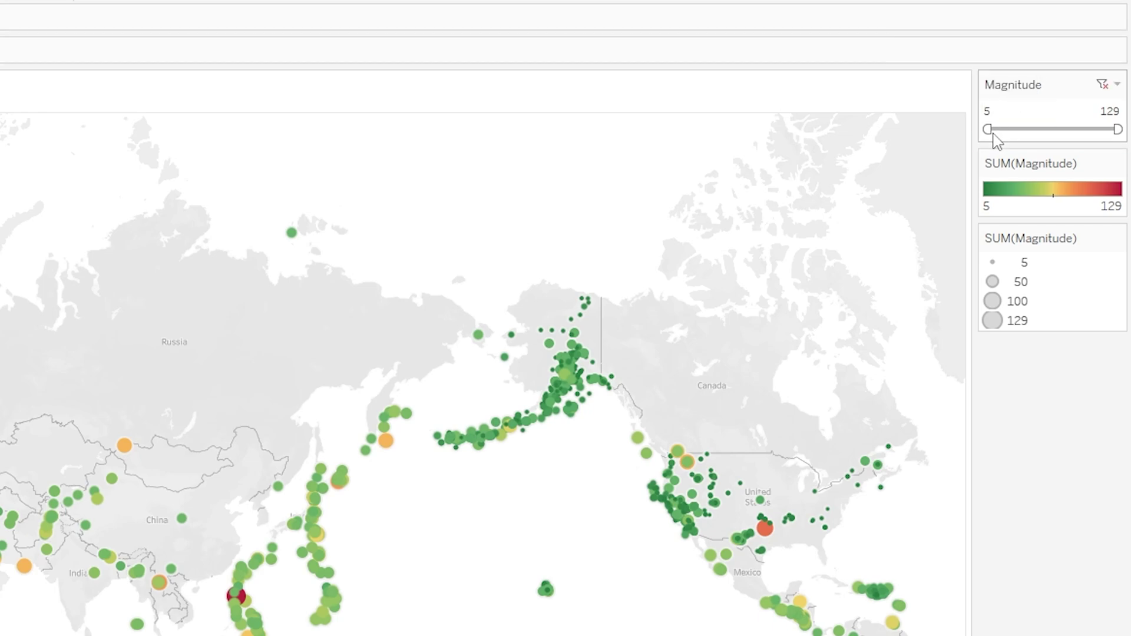
drag(991, 131, 1037, 132)
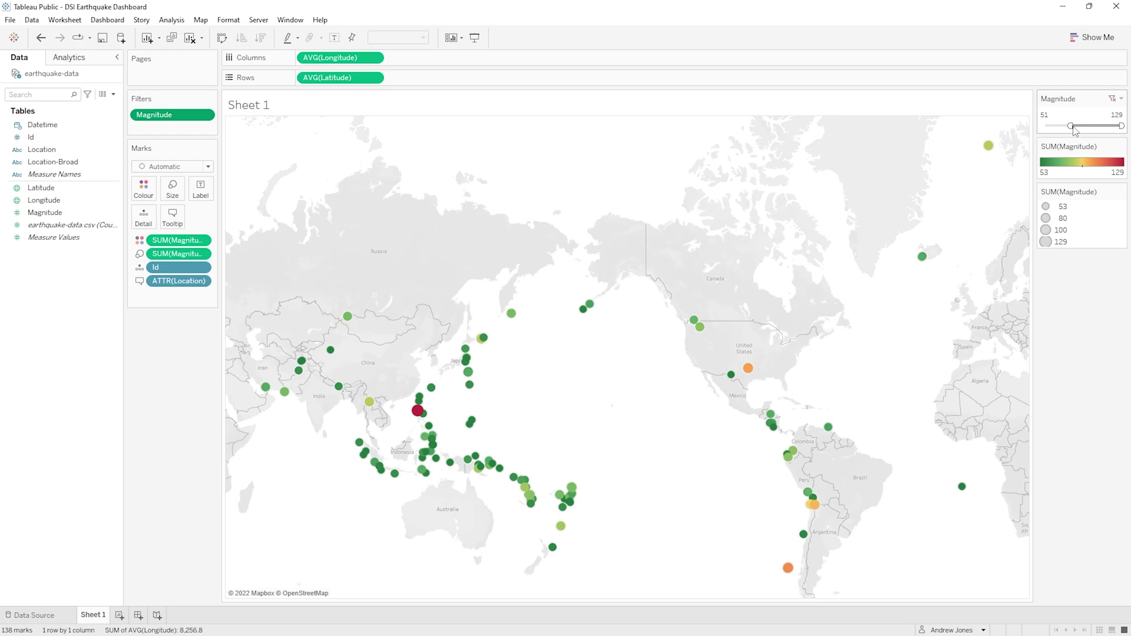
Step: Return the Magnitude slider's minimum to 5 and, after testing, its maximum to 129
drag(1072, 126, 1040, 127)
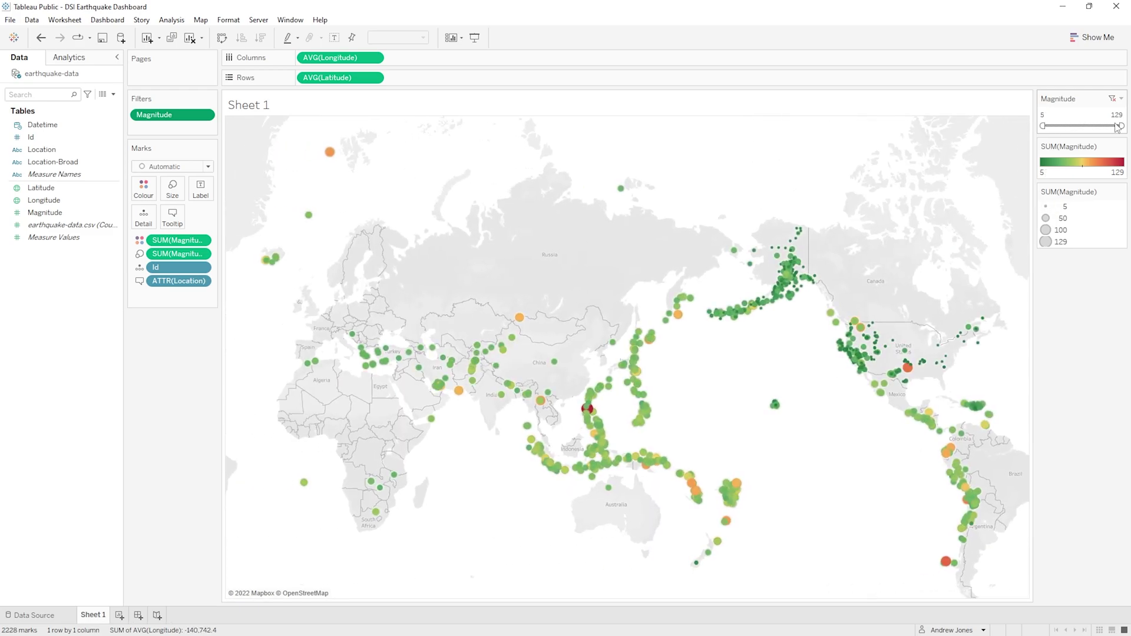
drag(1121, 126, 1070, 126)
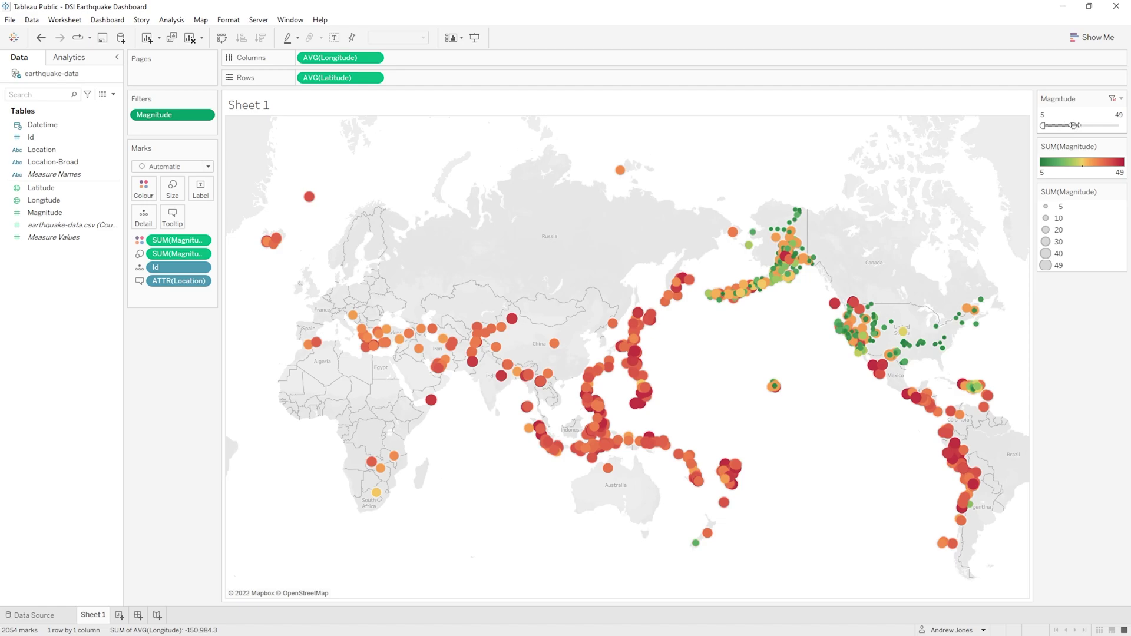
drag(1075, 125, 1125, 135)
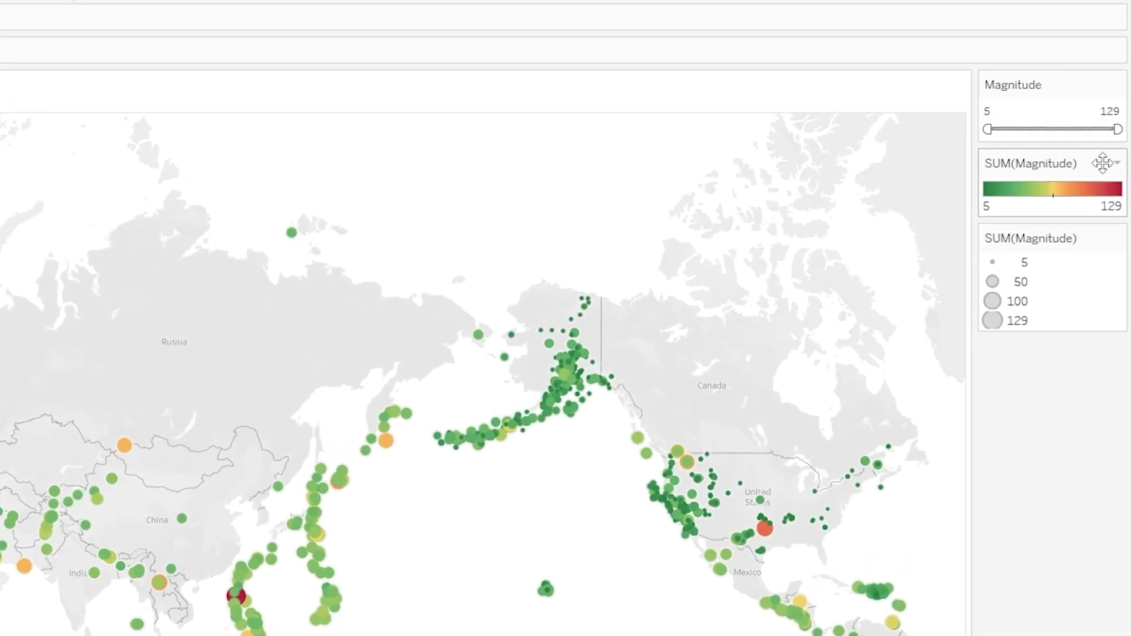
Step: In Edit Colours, fix the Magnitude colour scale at start 5, end 129, centre 67
click(1118, 164)
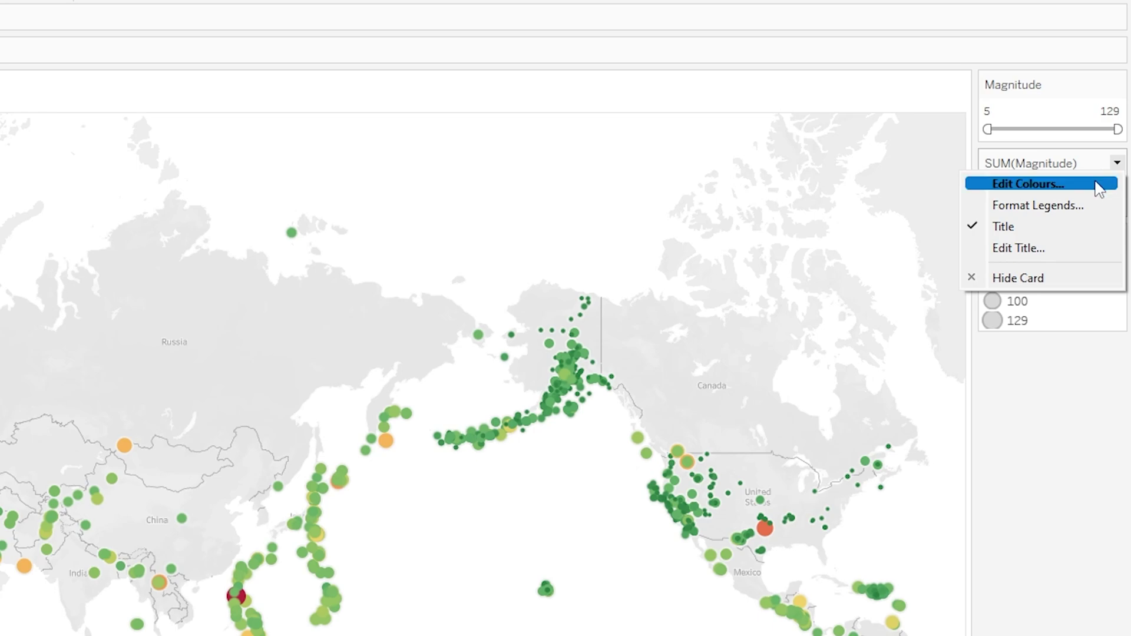
click(1097, 185)
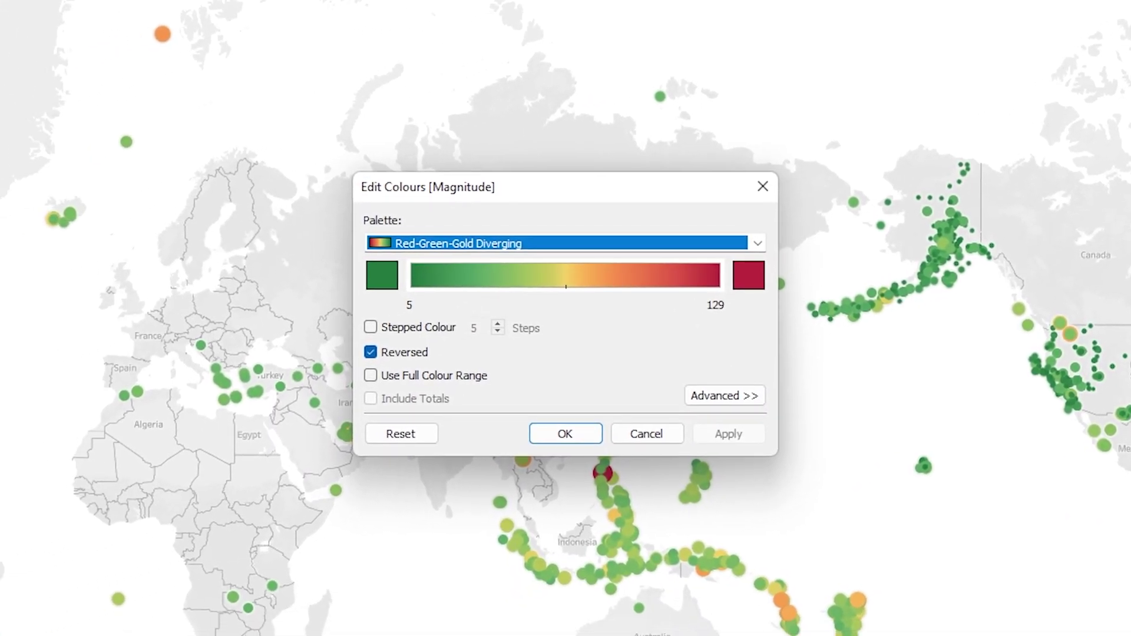
click(731, 396)
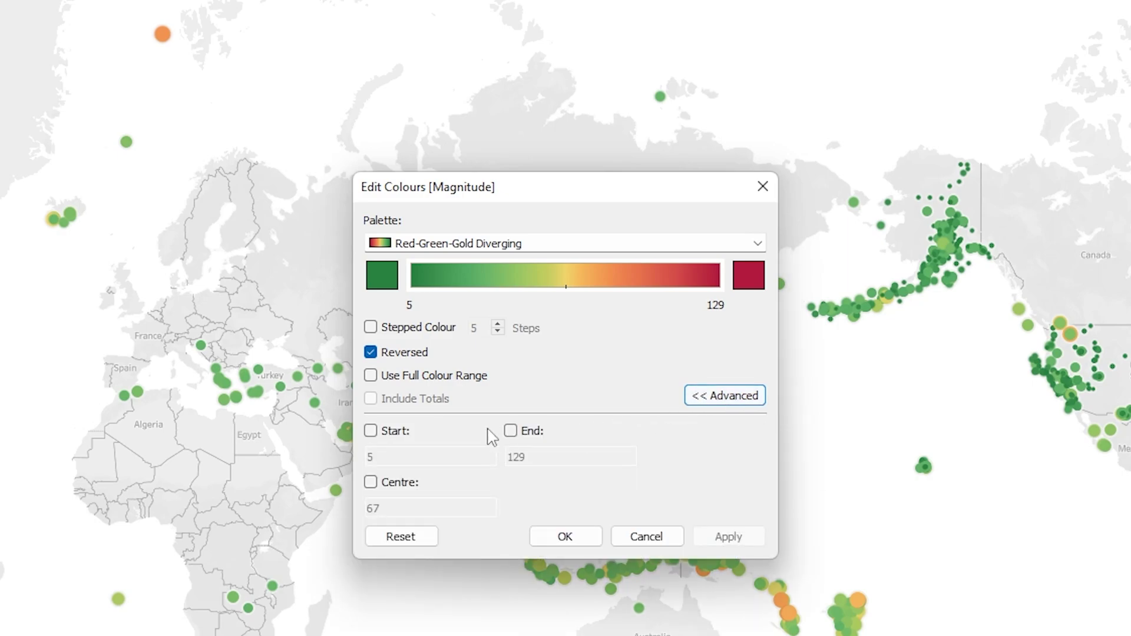
click(371, 431)
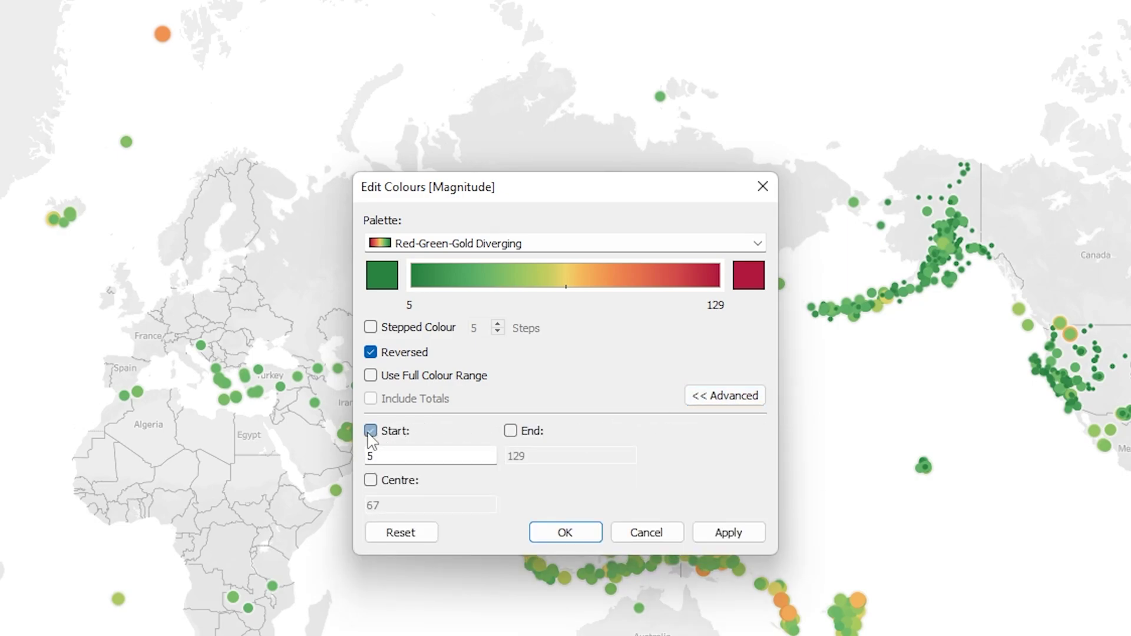
click(510, 431)
click(370, 480)
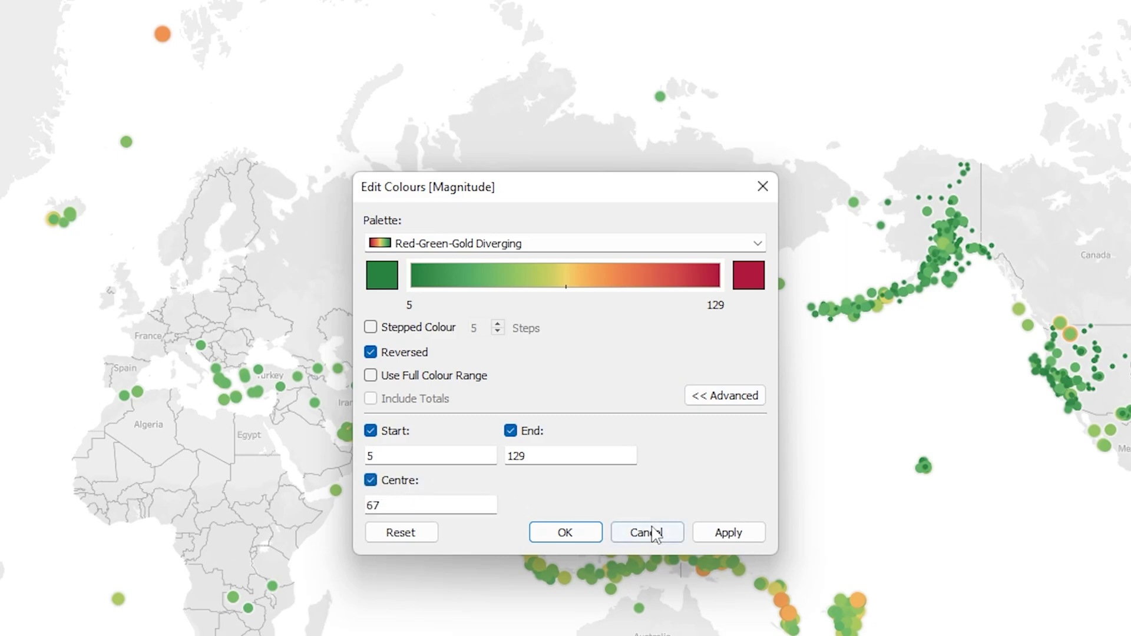
click(705, 533)
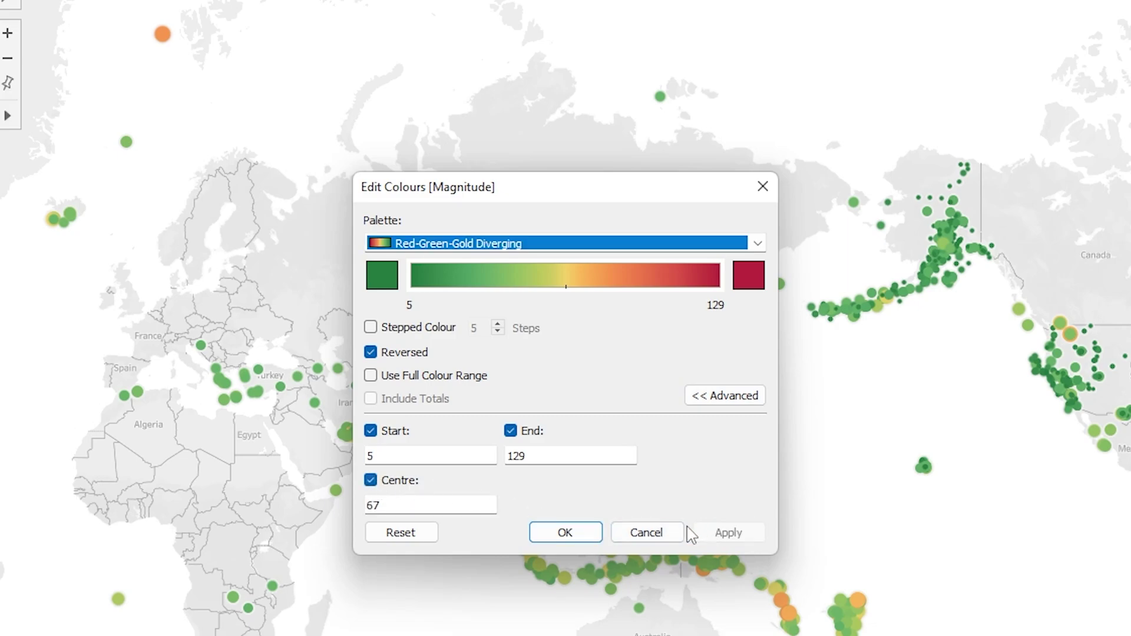
click(567, 534)
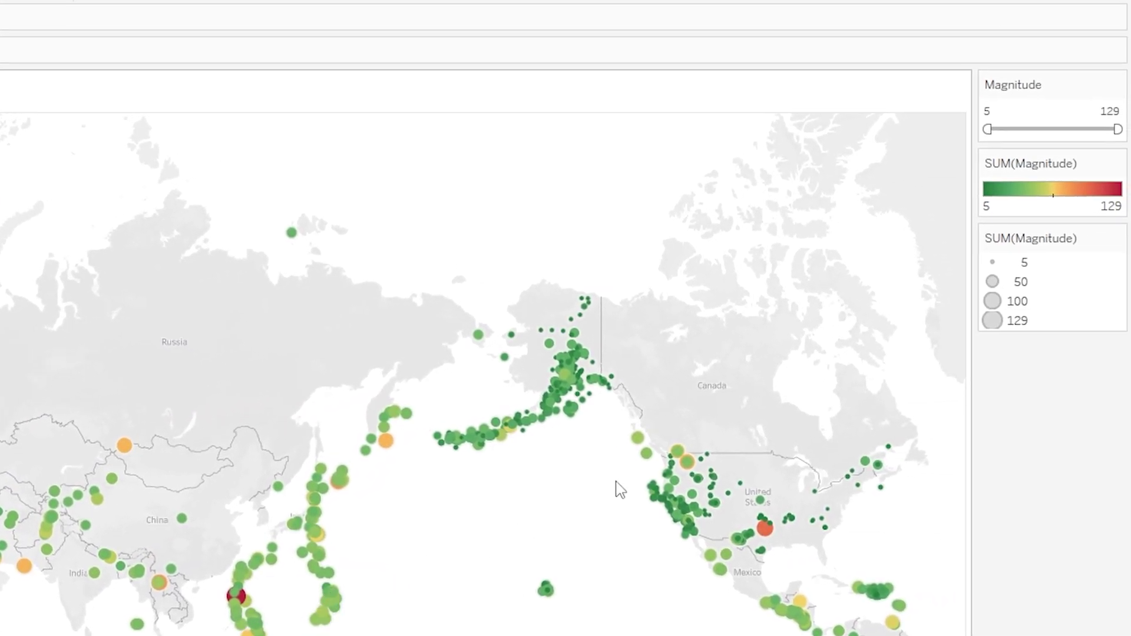
Step: In Edit Sizes, fix the Magnitude size range to start at 5 and end at 129
mouse_move(1094, 235)
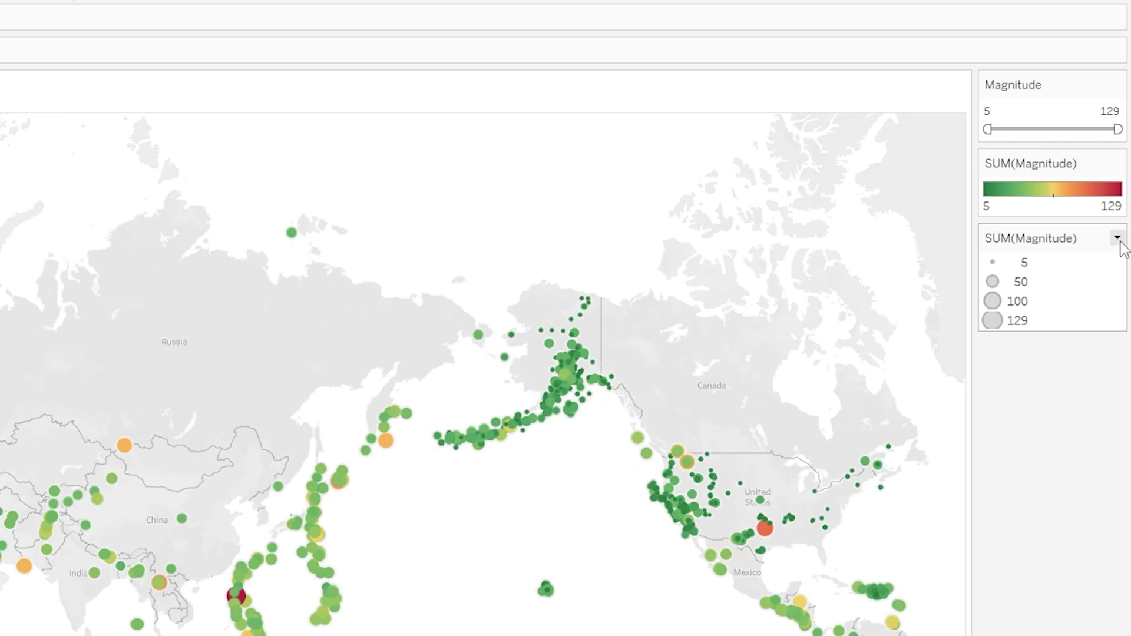
click(1117, 238)
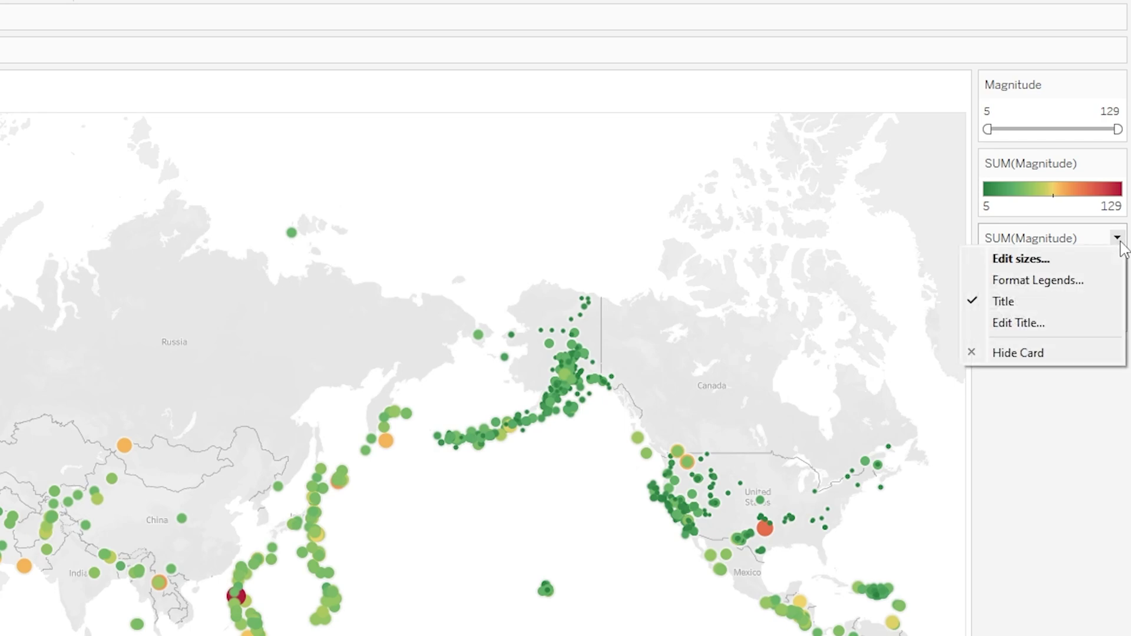
click(1101, 262)
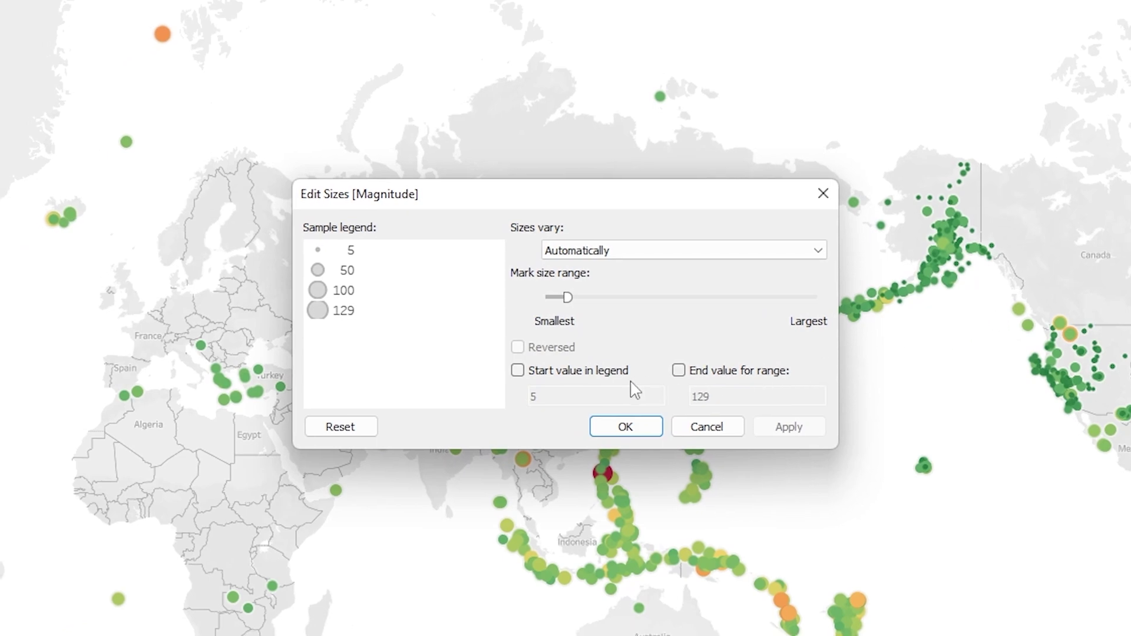
click(519, 371)
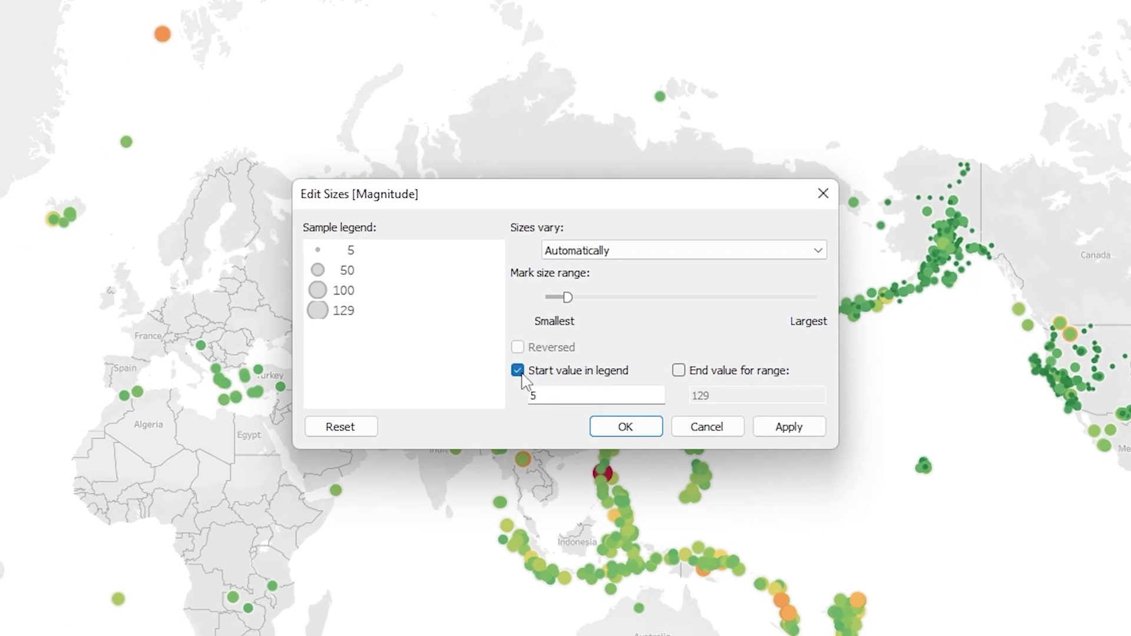
click(681, 372)
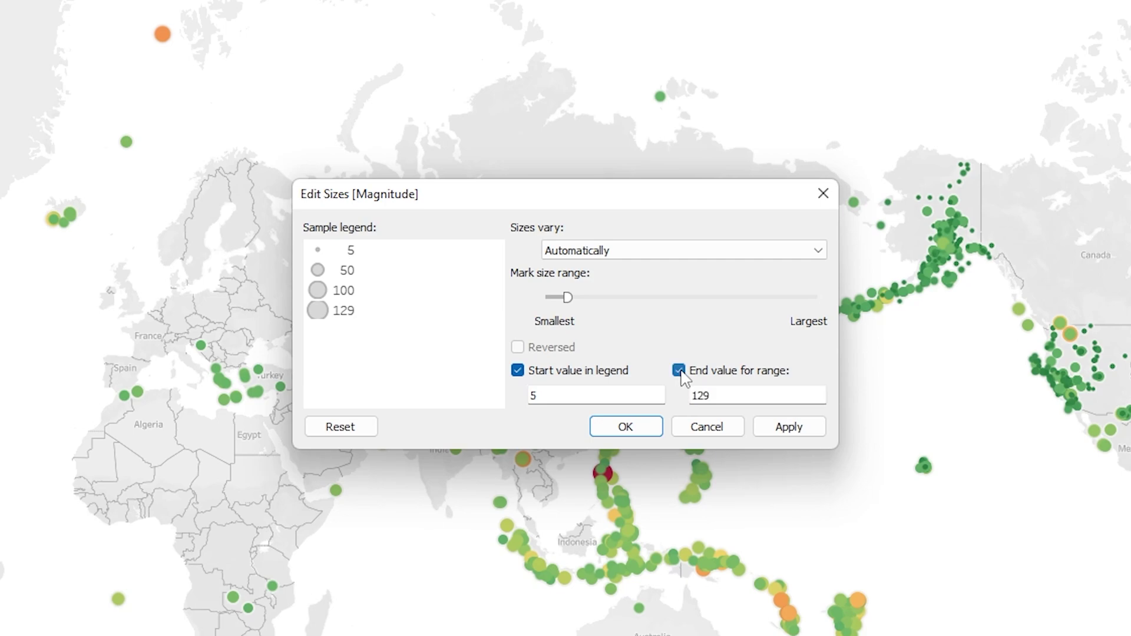
click(787, 428)
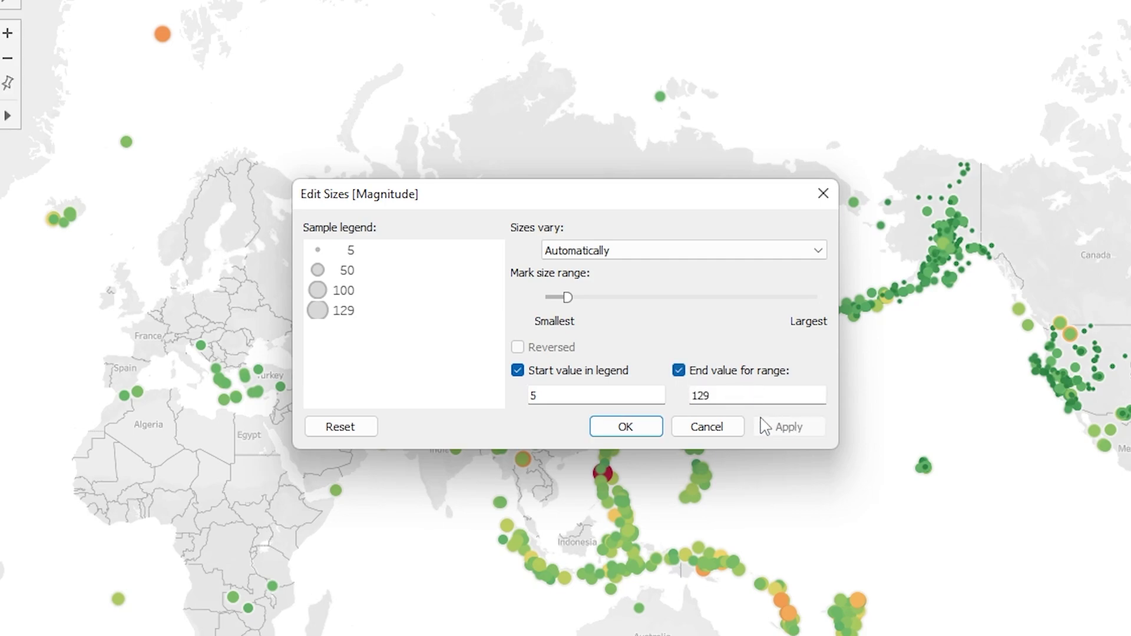
click(627, 429)
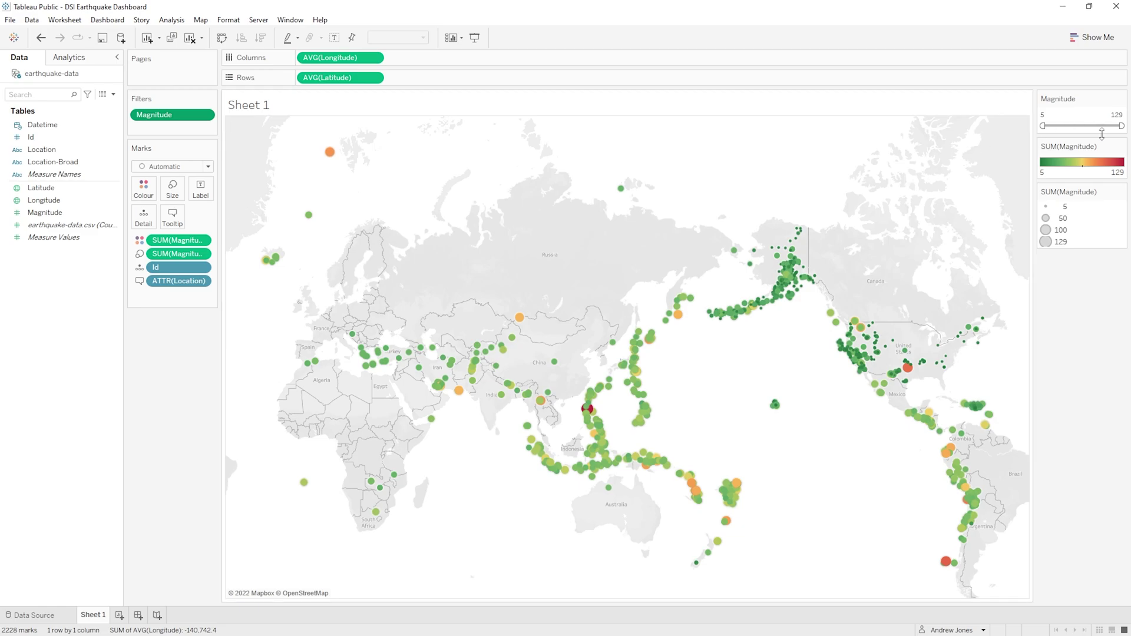
Step: Drag the Magnitude slider's maximum down to 51, leaving 2090 earthquakes plotted
drag(1121, 126, 1074, 134)
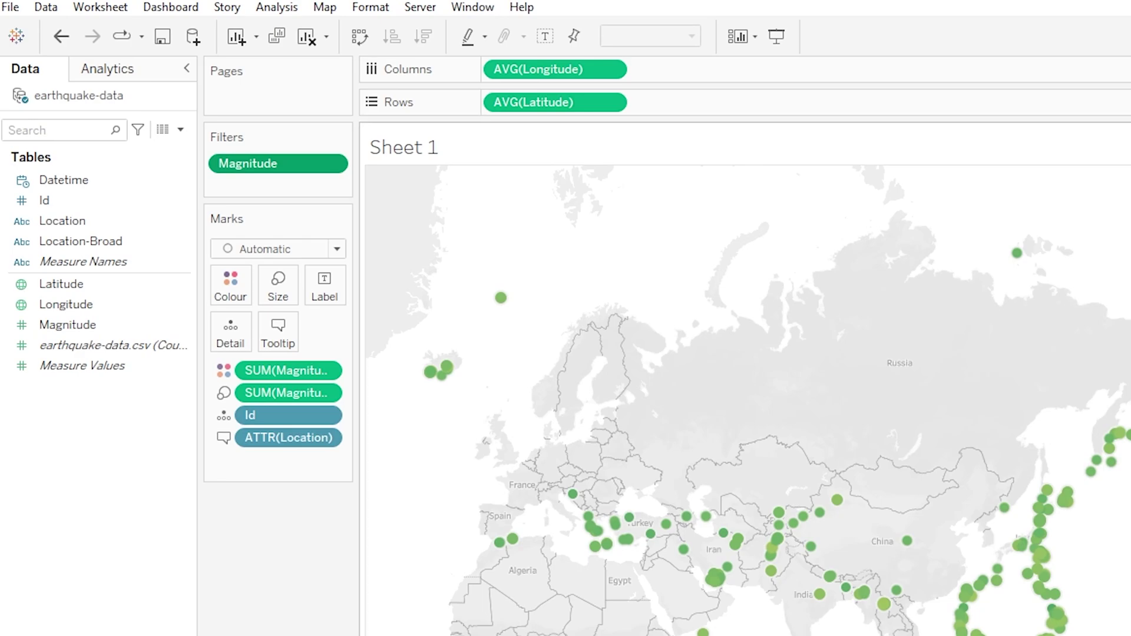
Step: Drag Location onto the Filters shelf and set the filter to Use all
click(151, 228)
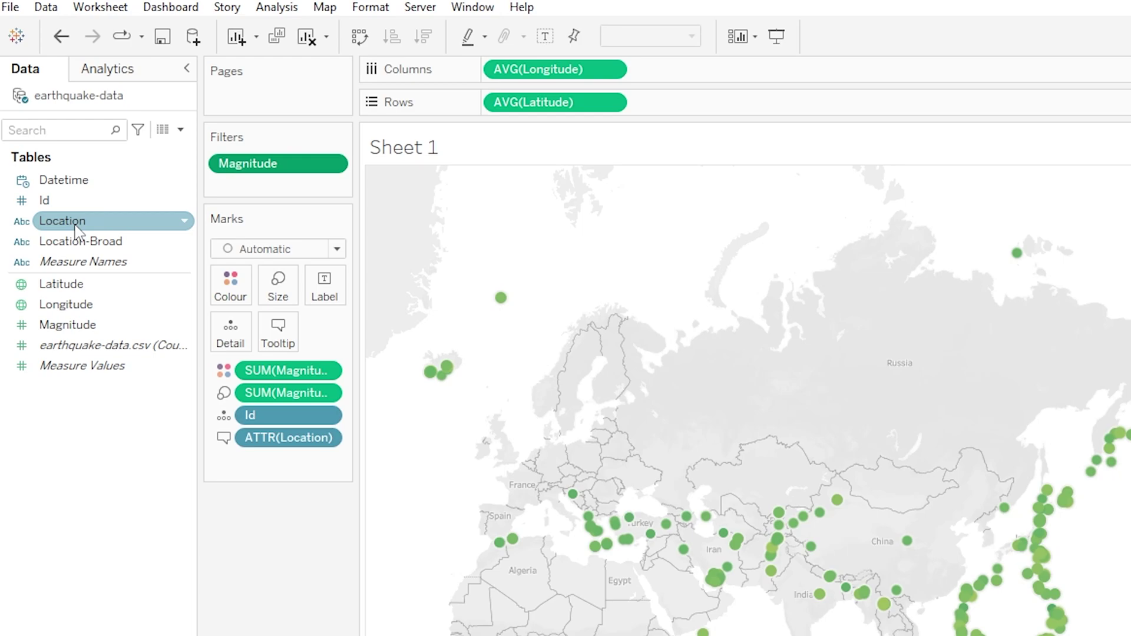
mouse_move(76, 228)
mouse_down()
mouse_move(133, 203)
mouse_move(253, 188)
mouse_up()
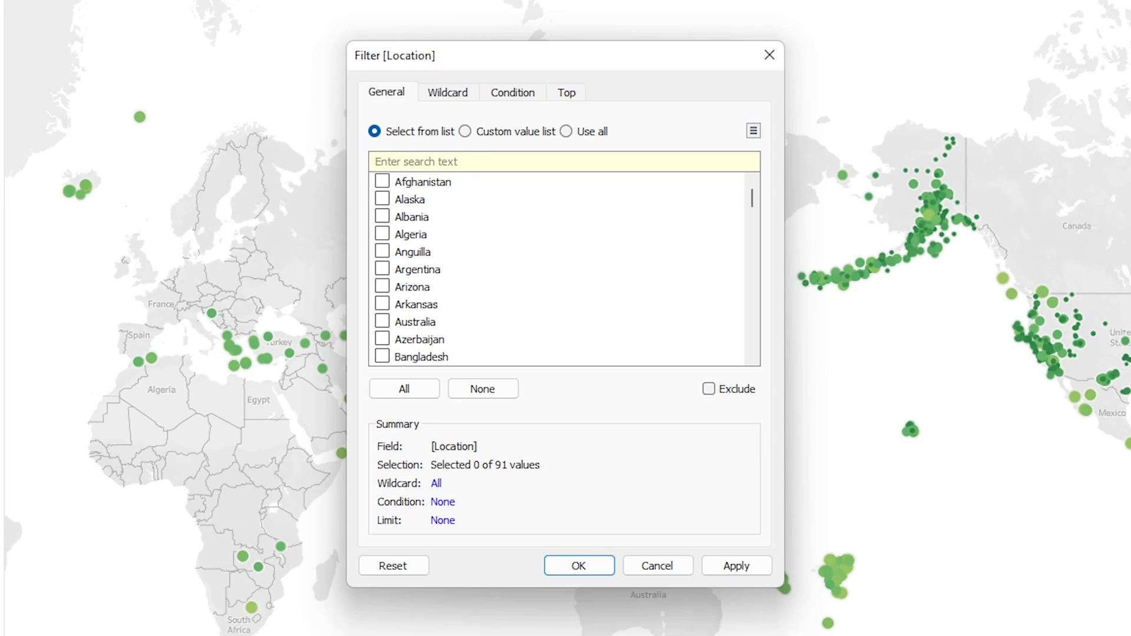
click(566, 131)
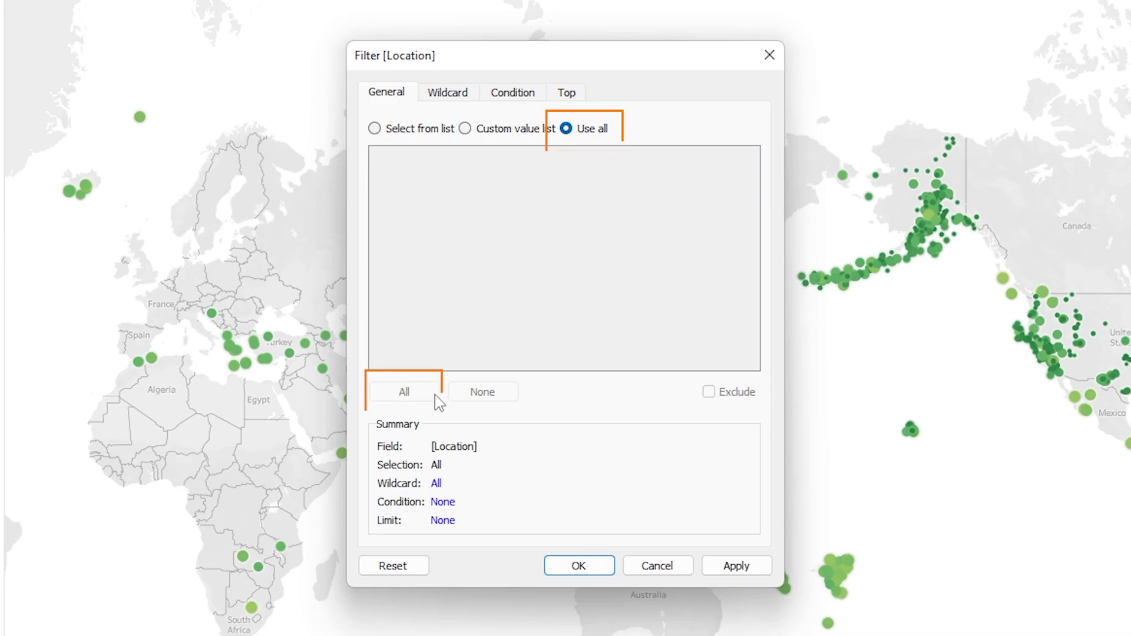
click(739, 567)
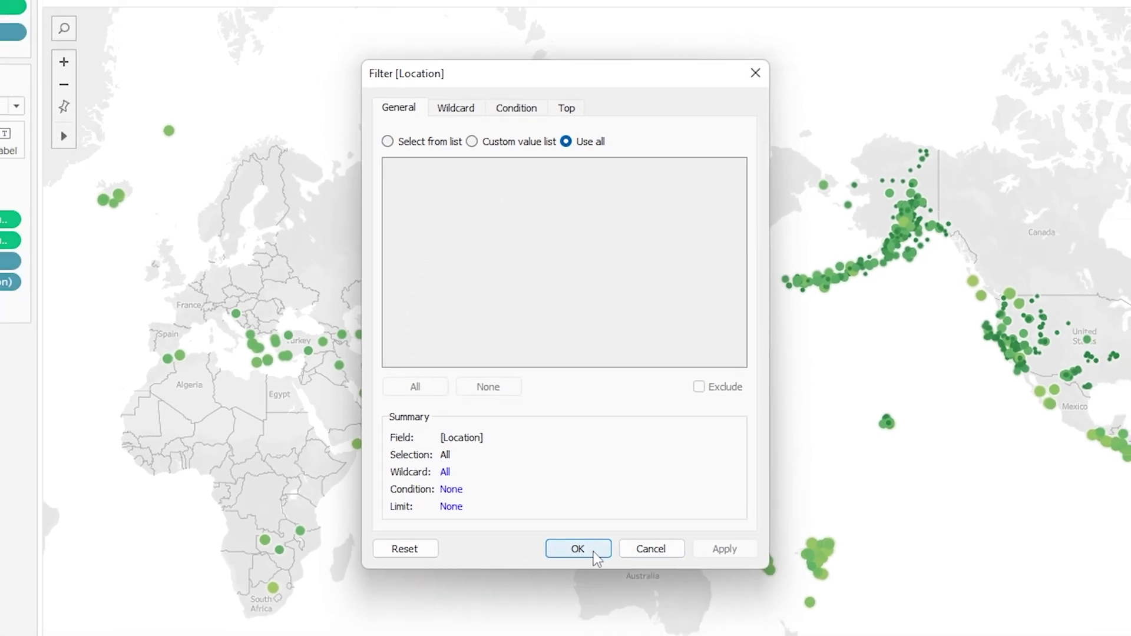
click(578, 565)
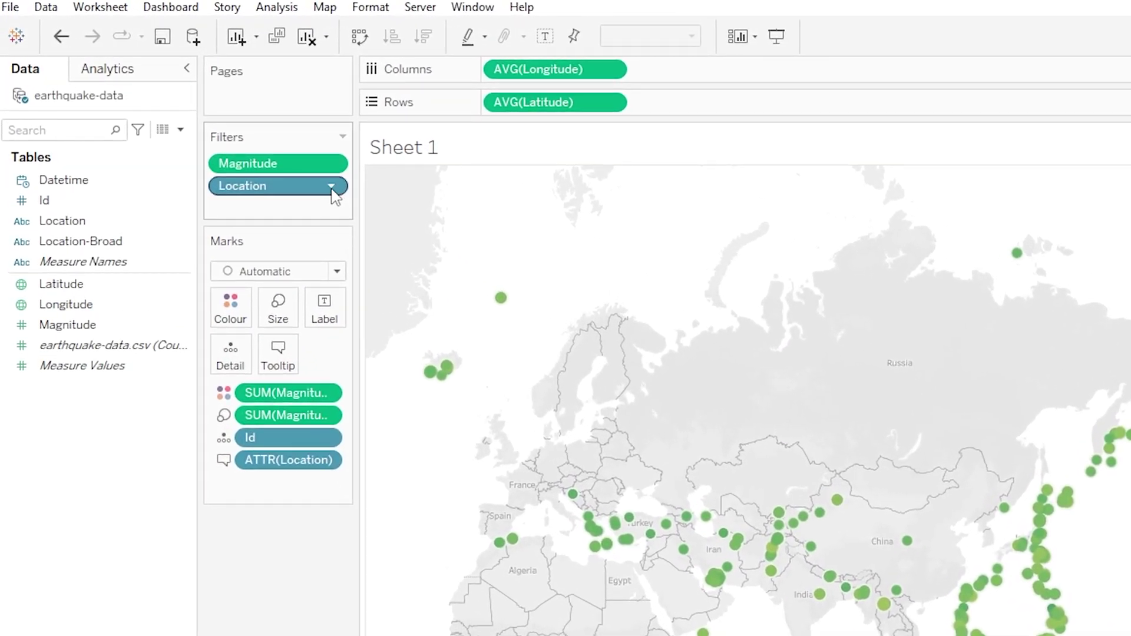
Step: Show the Location filter card and limit it to Alaska and Canada only
click(332, 187)
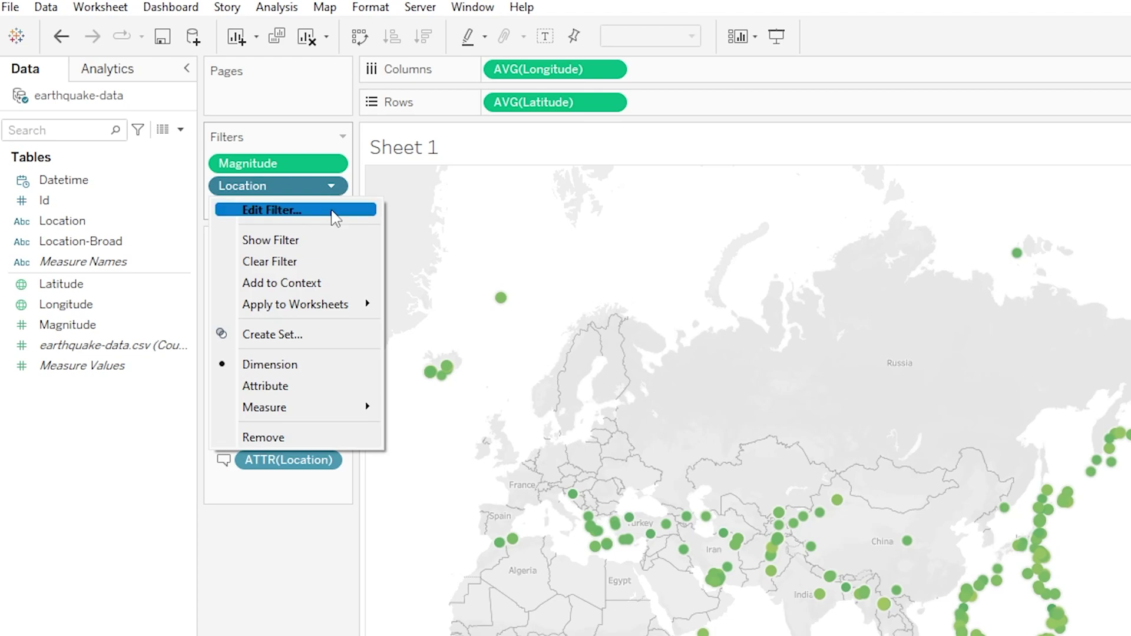
click(330, 244)
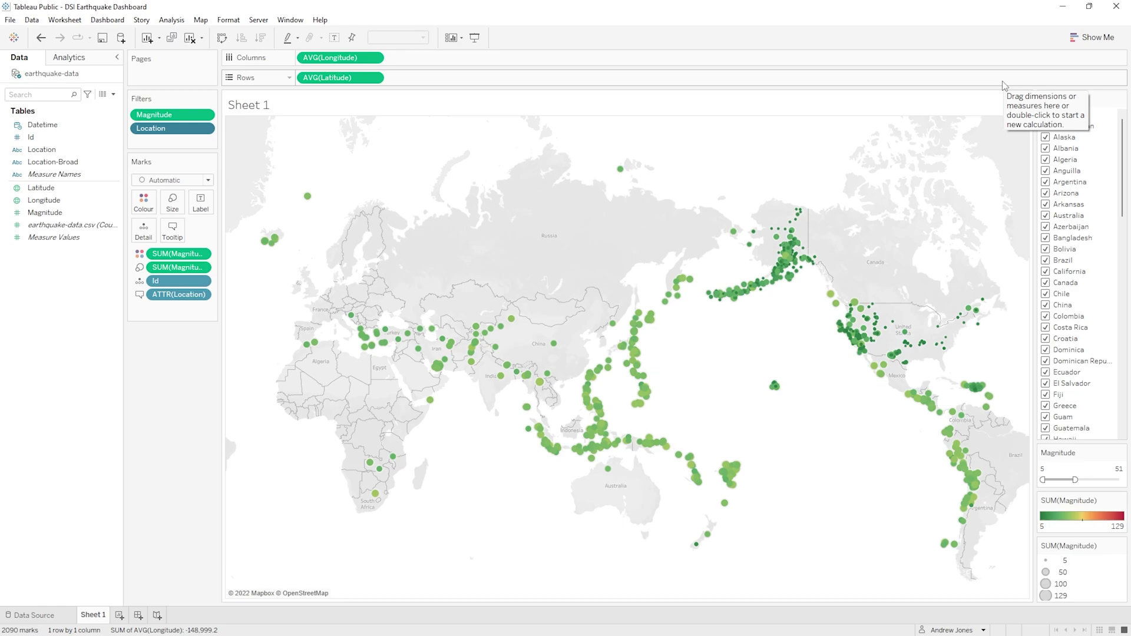
click(1046, 137)
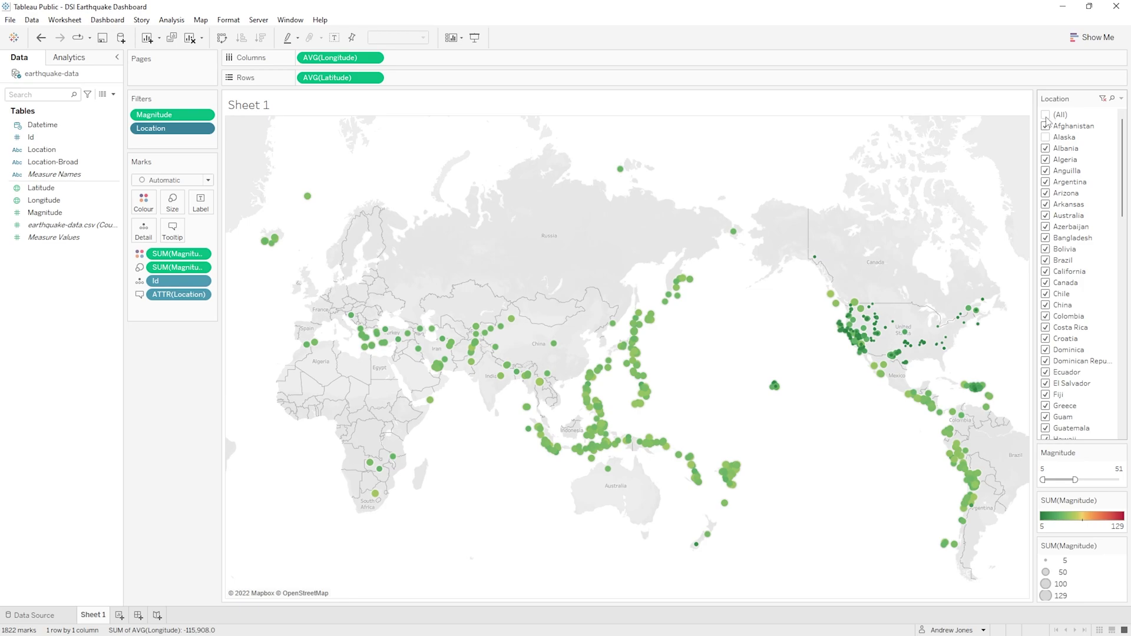
click(1047, 116)
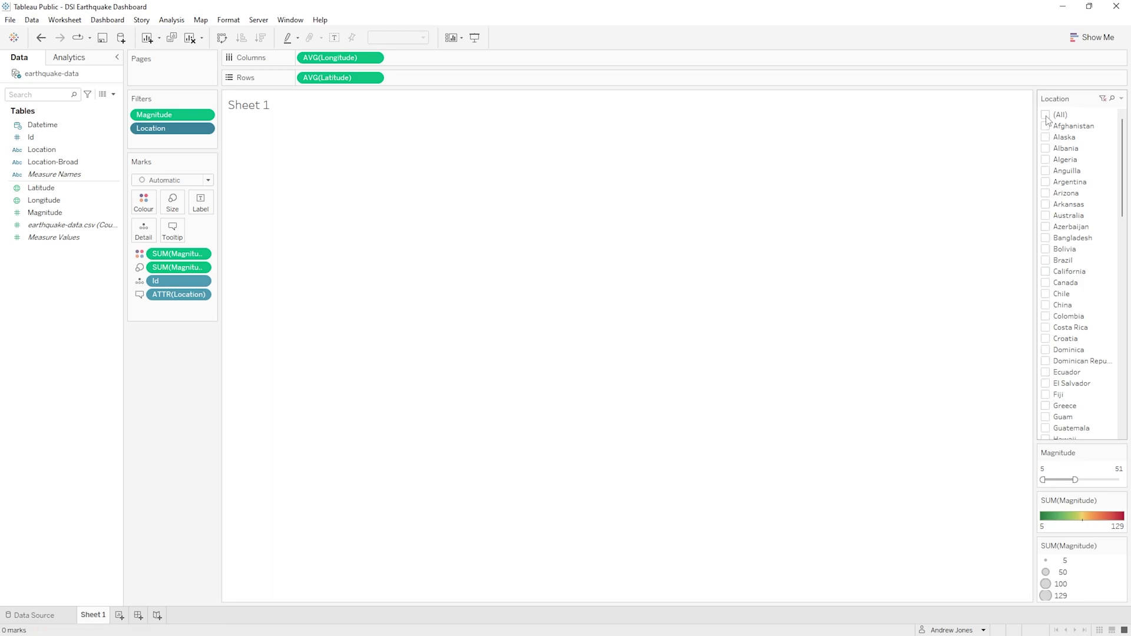
click(1046, 138)
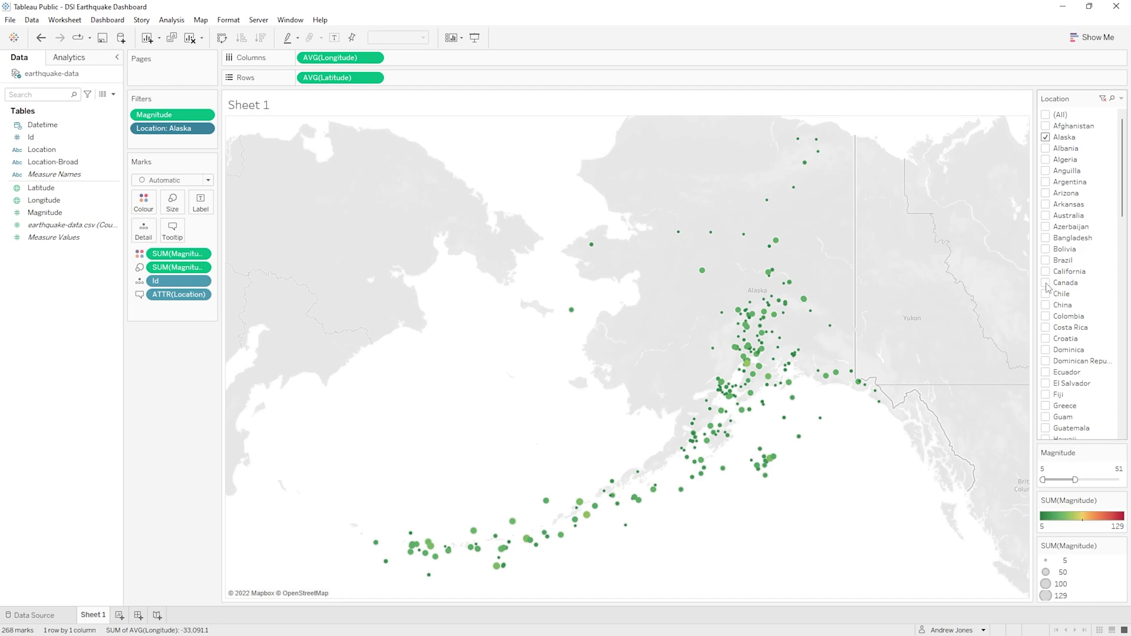
click(1046, 284)
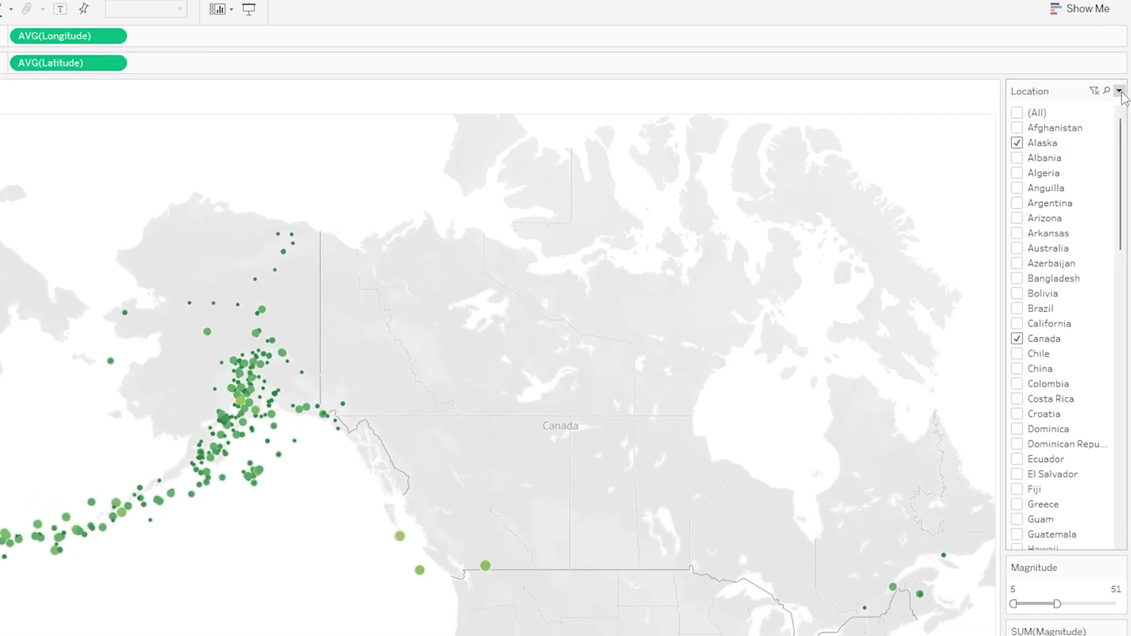
Step: Switch the Location filter card to Multiple Values (dropdown) and open its list
click(1121, 99)
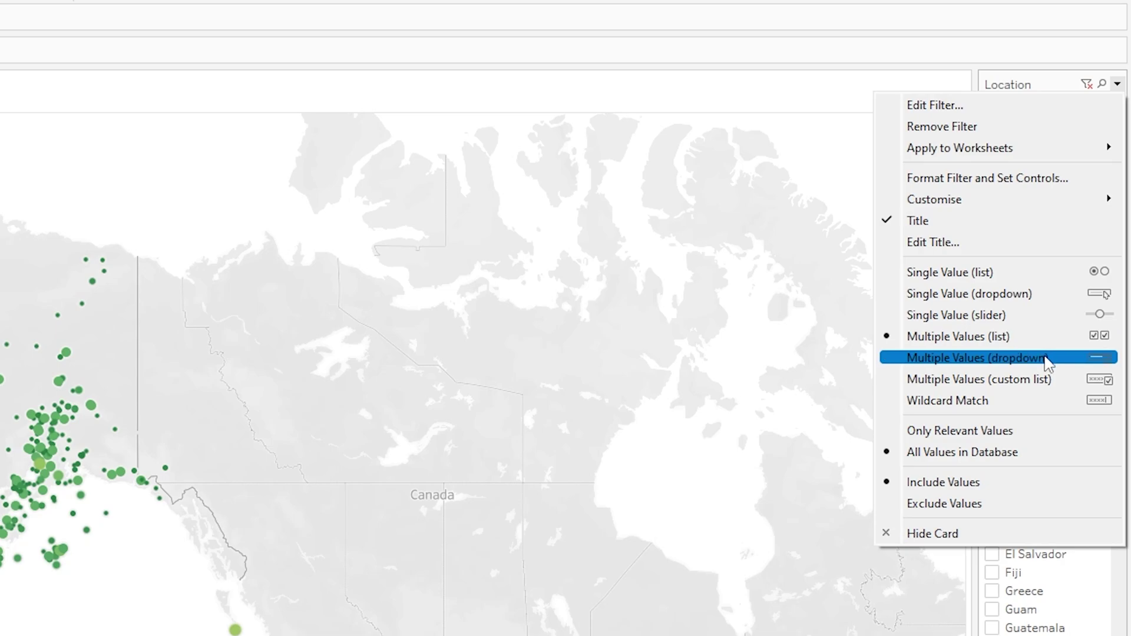
click(1048, 362)
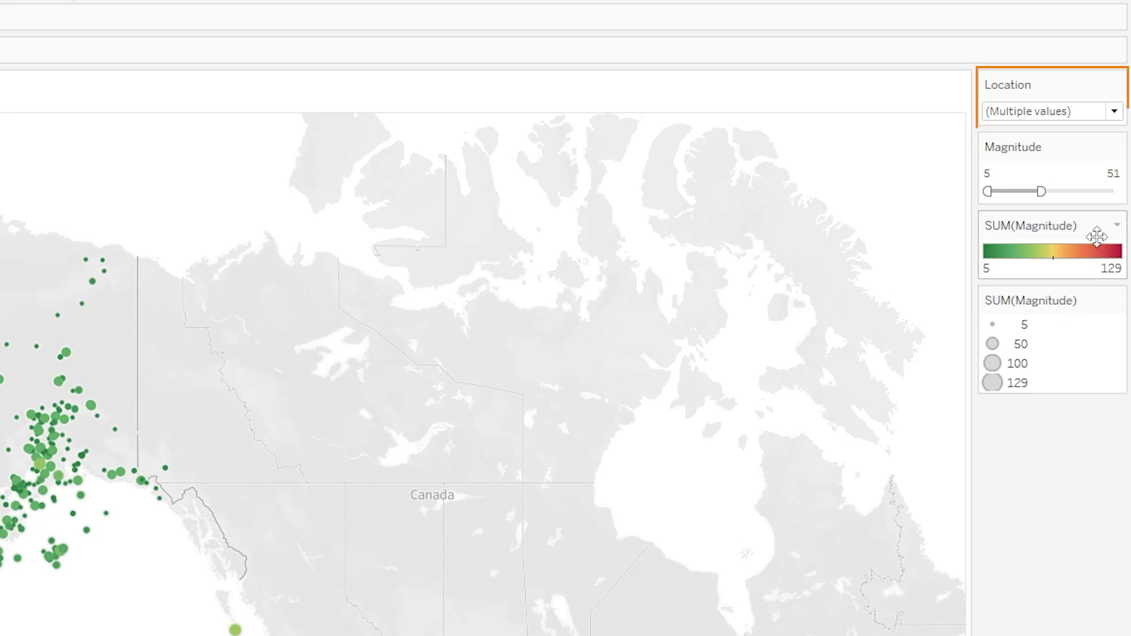
click(1114, 112)
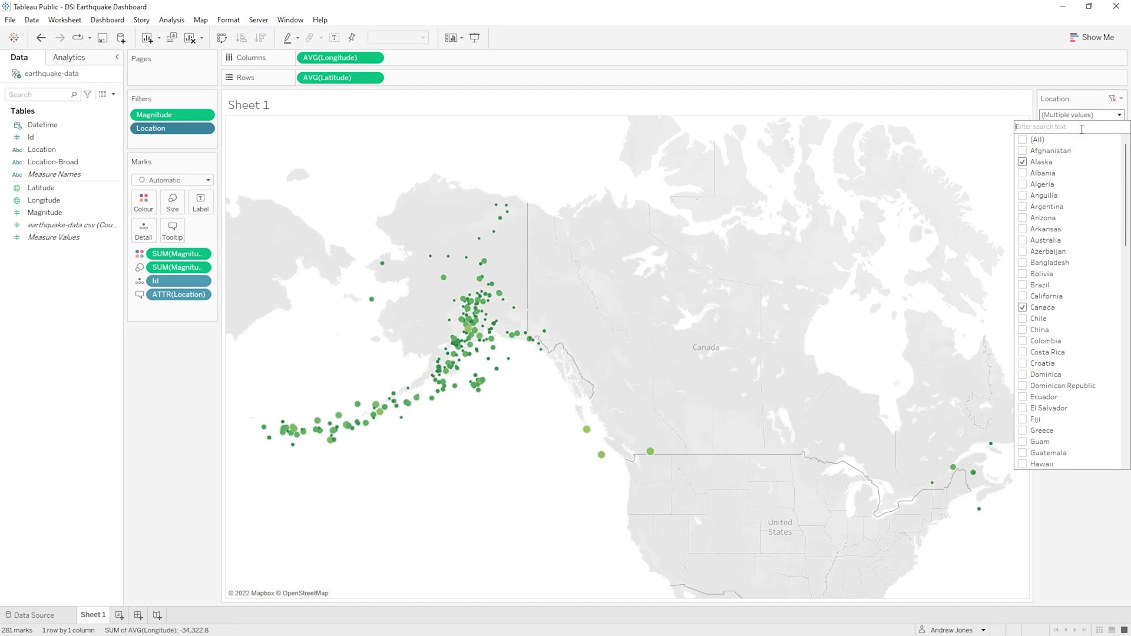
Step: Reset filters to all locations and widen the Magnitude slider to 5–129
click(1024, 142)
click(1098, 506)
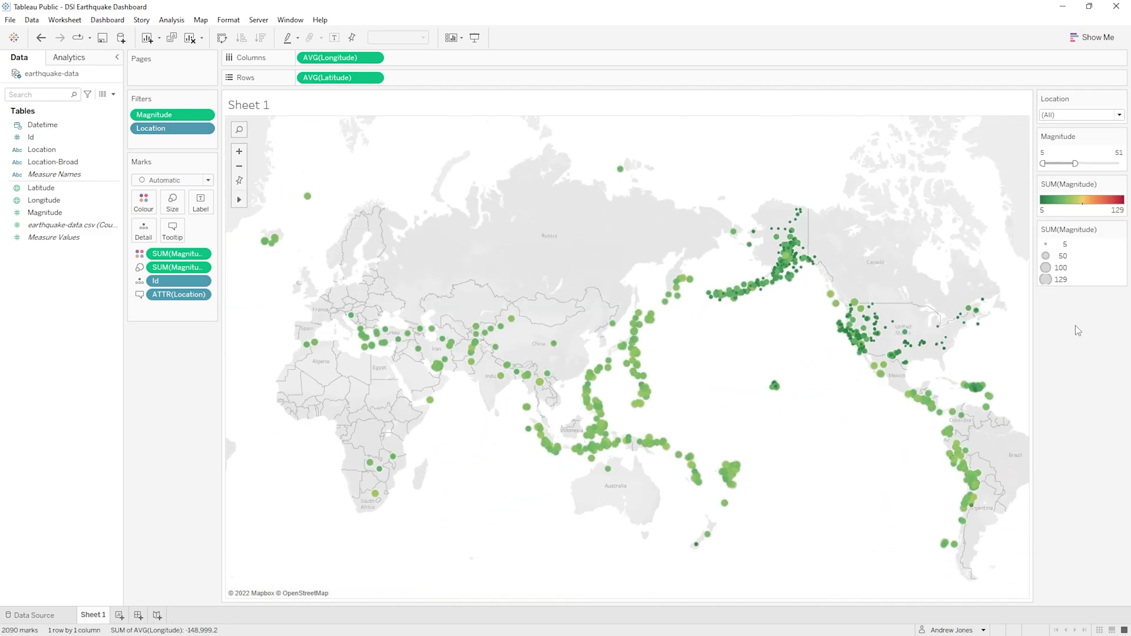
drag(1076, 164, 1121, 163)
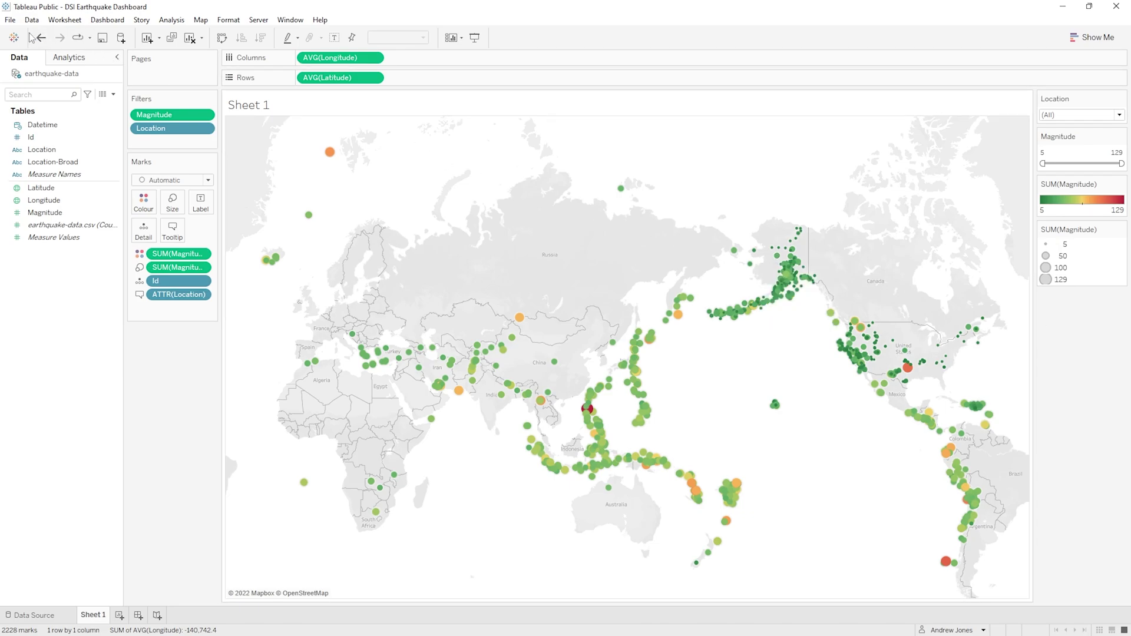
Step: Save the workbook to Tableau Public as 'DSI Earthquake Dashboard', overwriting the existing one
click(10, 20)
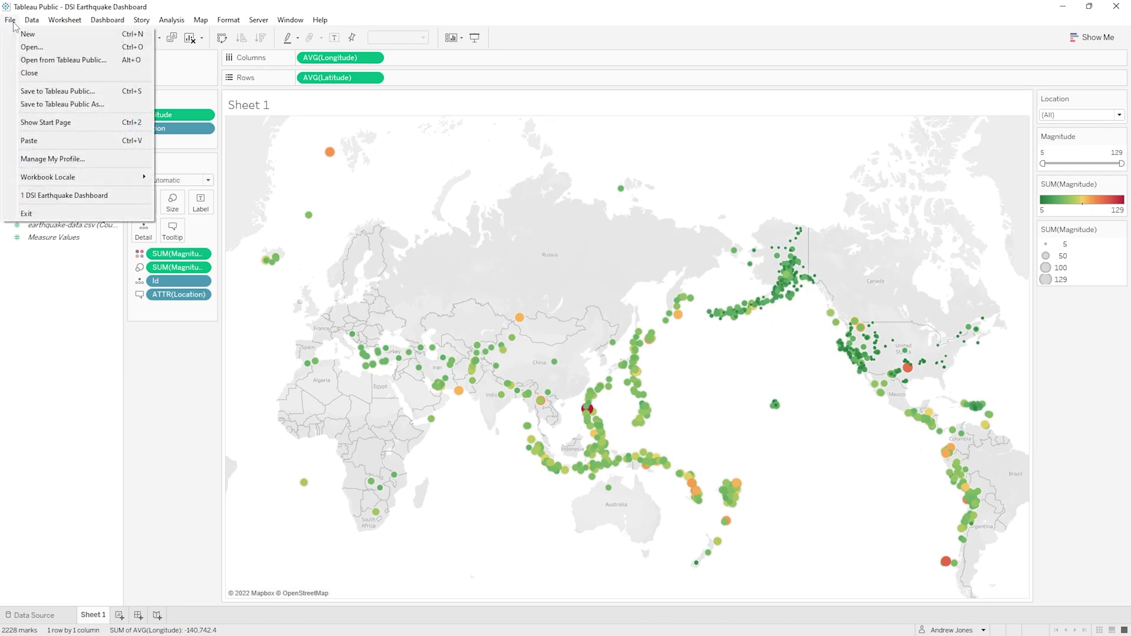
click(63, 92)
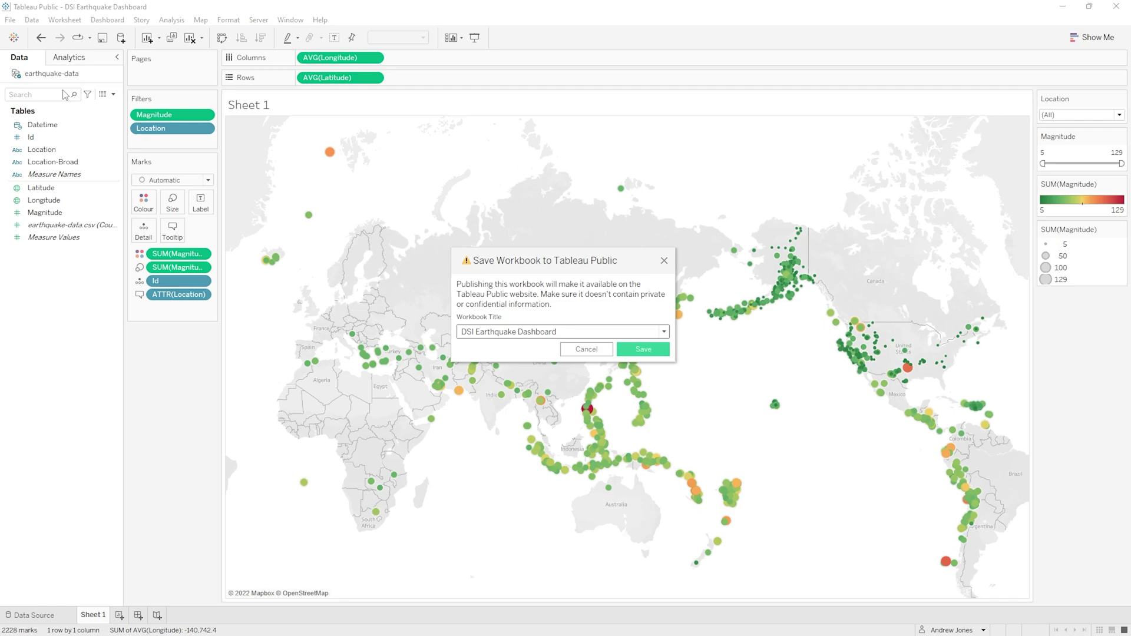
click(658, 356)
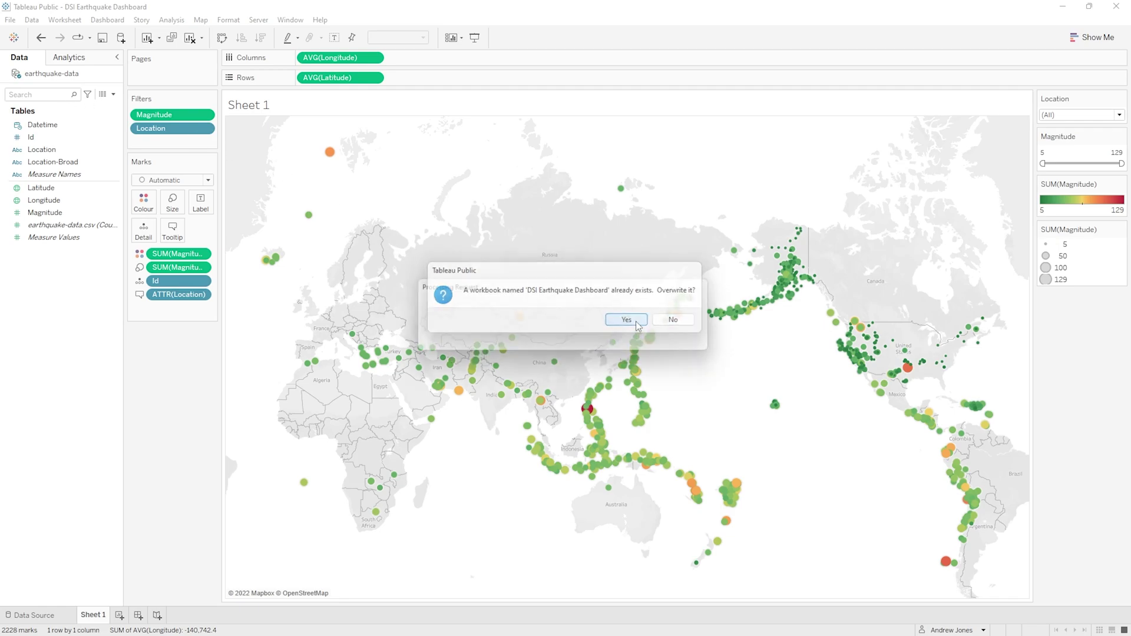
click(635, 320)
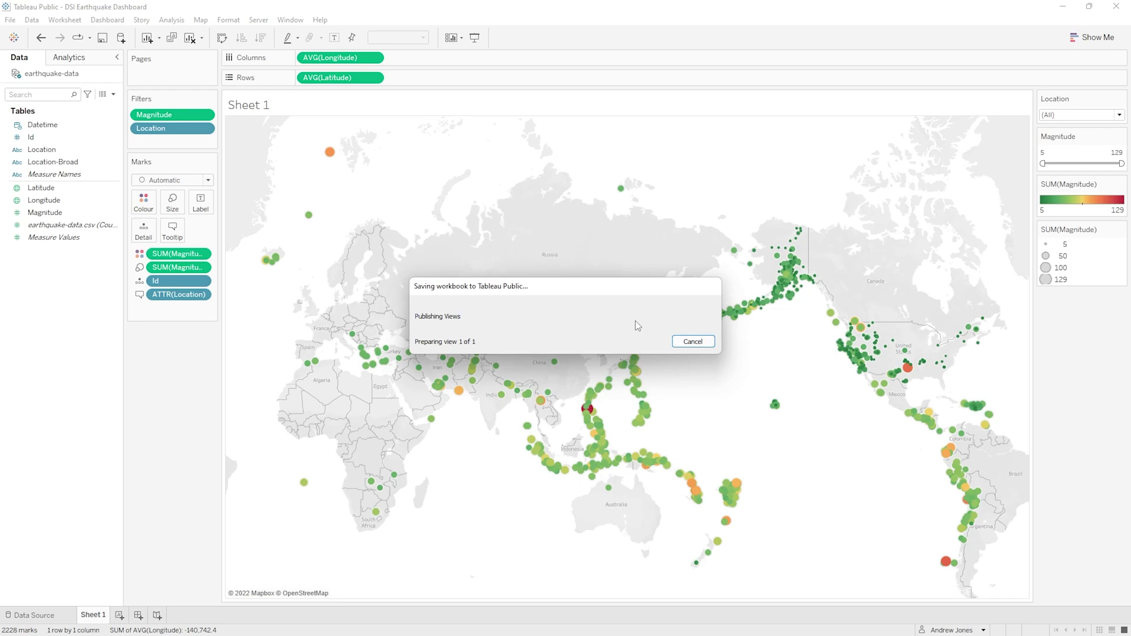